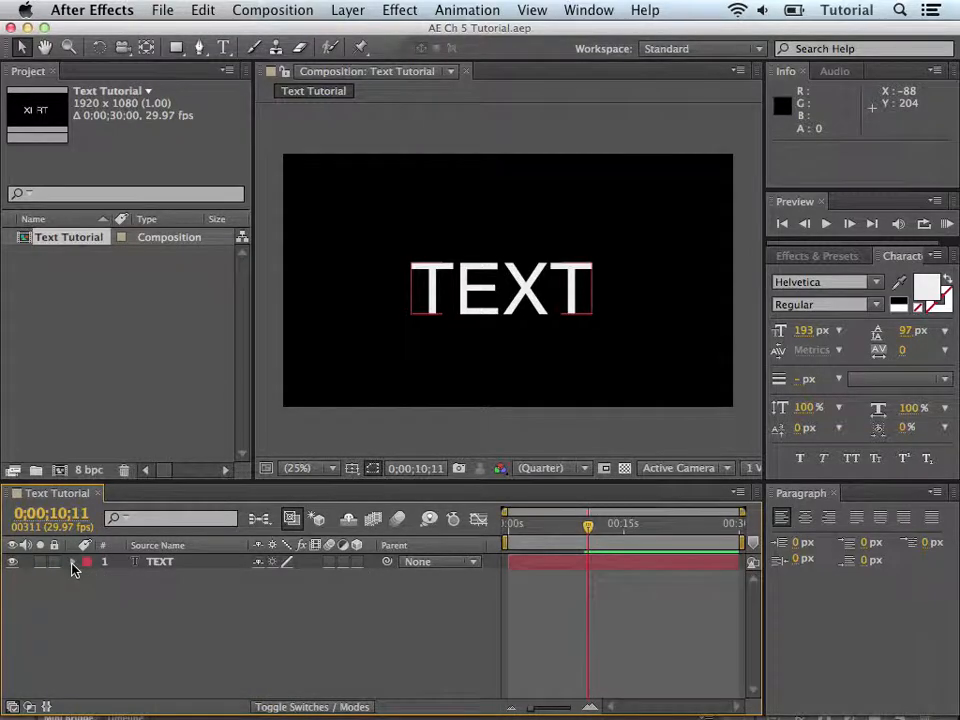
# Delete the existing TEXT layer from the Text Tutorial composition
pyautogui.click(152, 573)
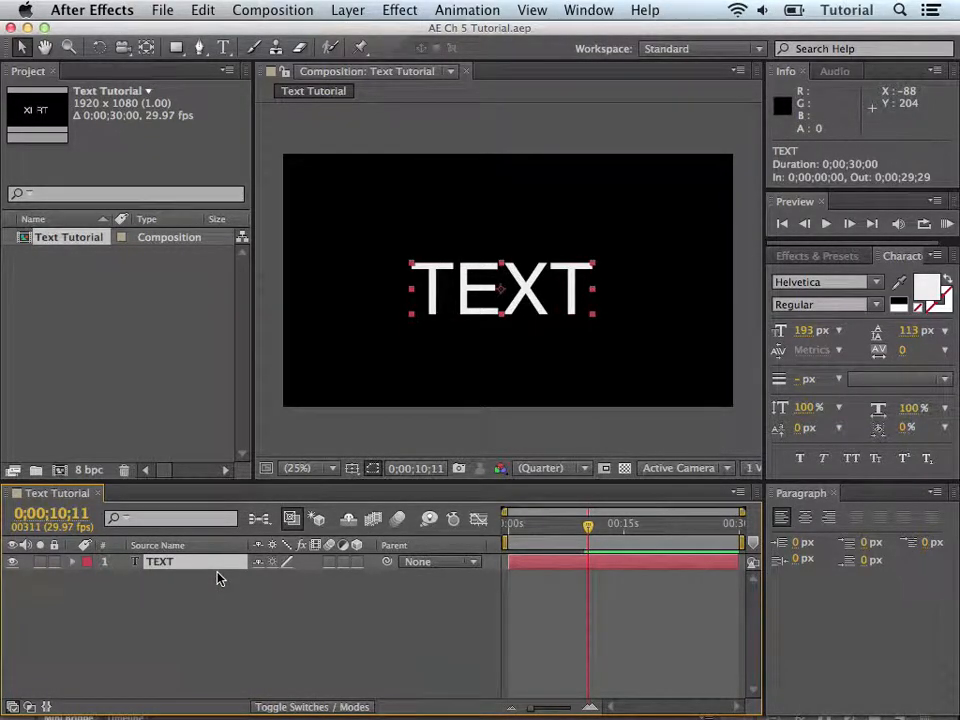
pyautogui.press('Delete')
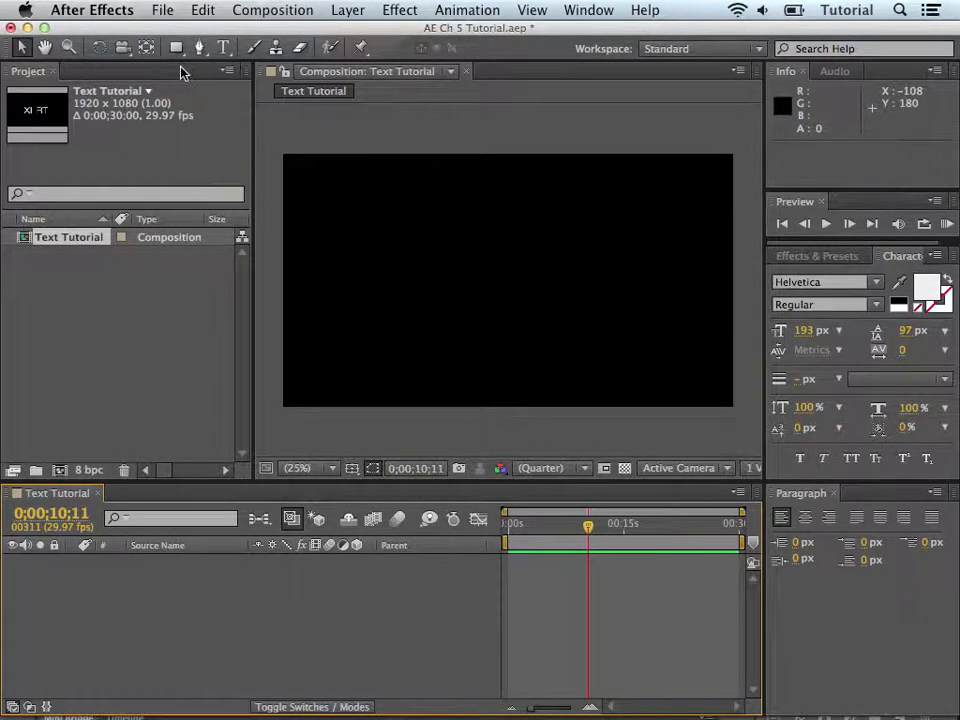
# Choose Photoshop Text.psd from the PSD Files folder inside Source Material on the Desktop for import
pyautogui.click(162, 10)
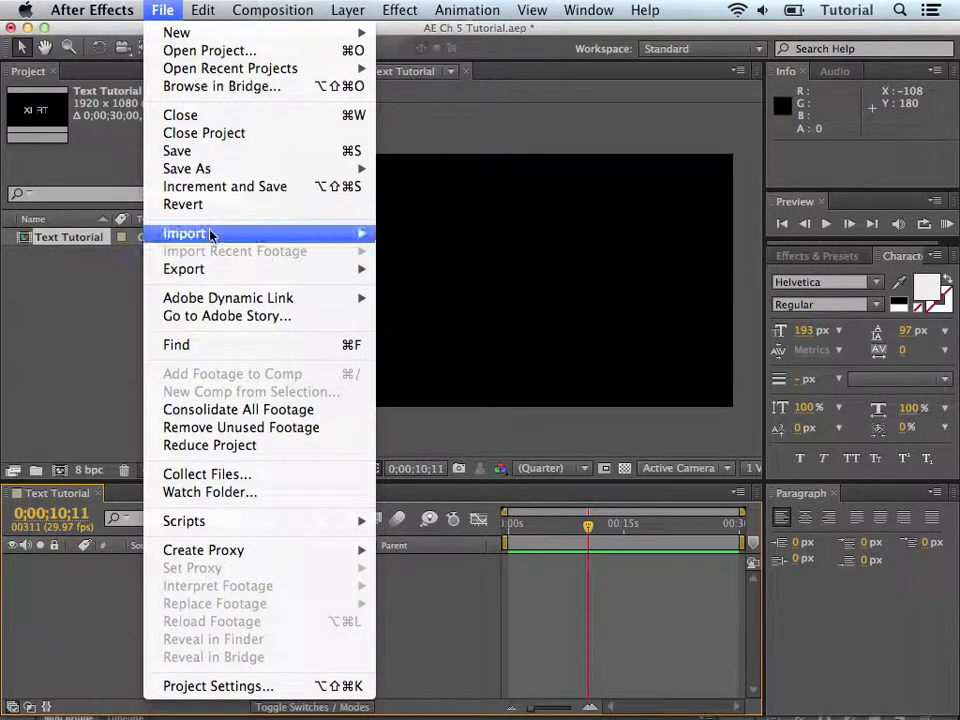
pyautogui.moveTo(216, 233)
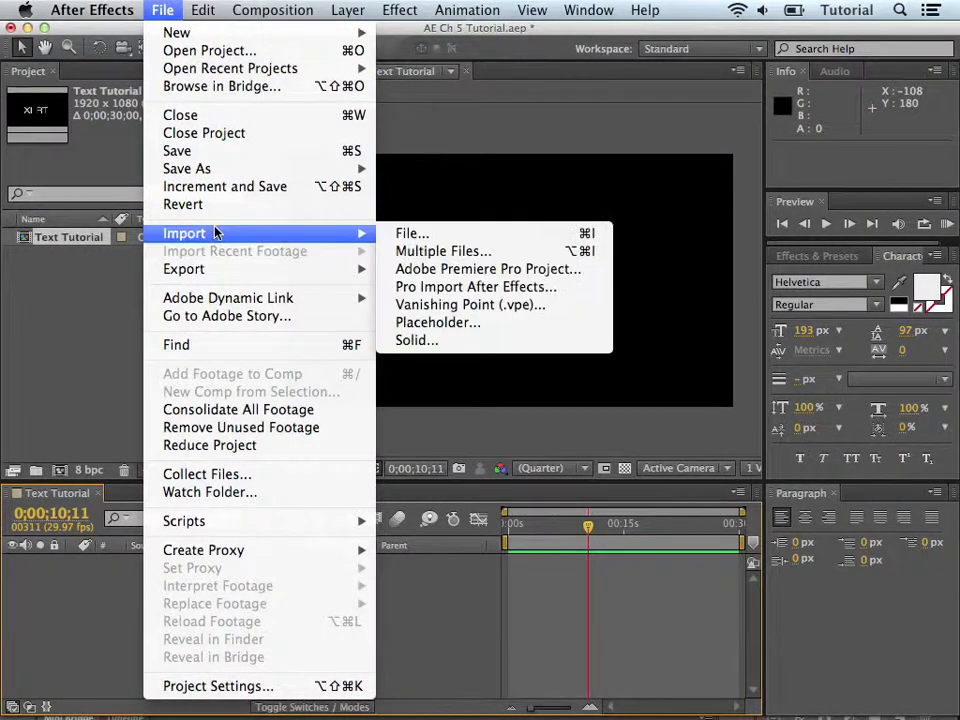
pyautogui.click(410, 237)
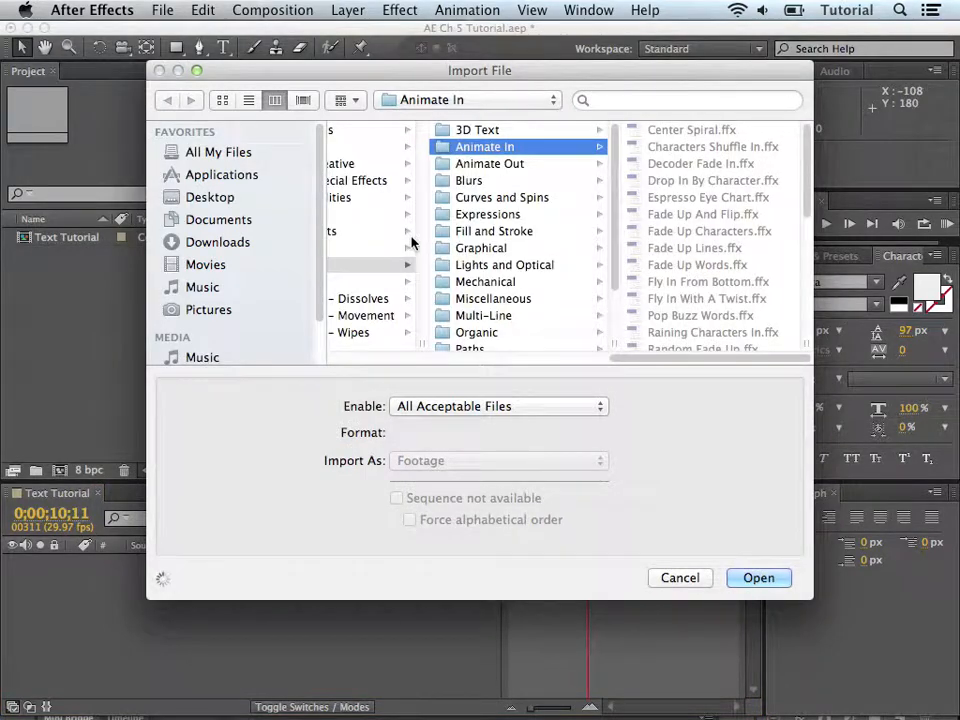
pyautogui.click(250, 199)
pyautogui.click(403, 150)
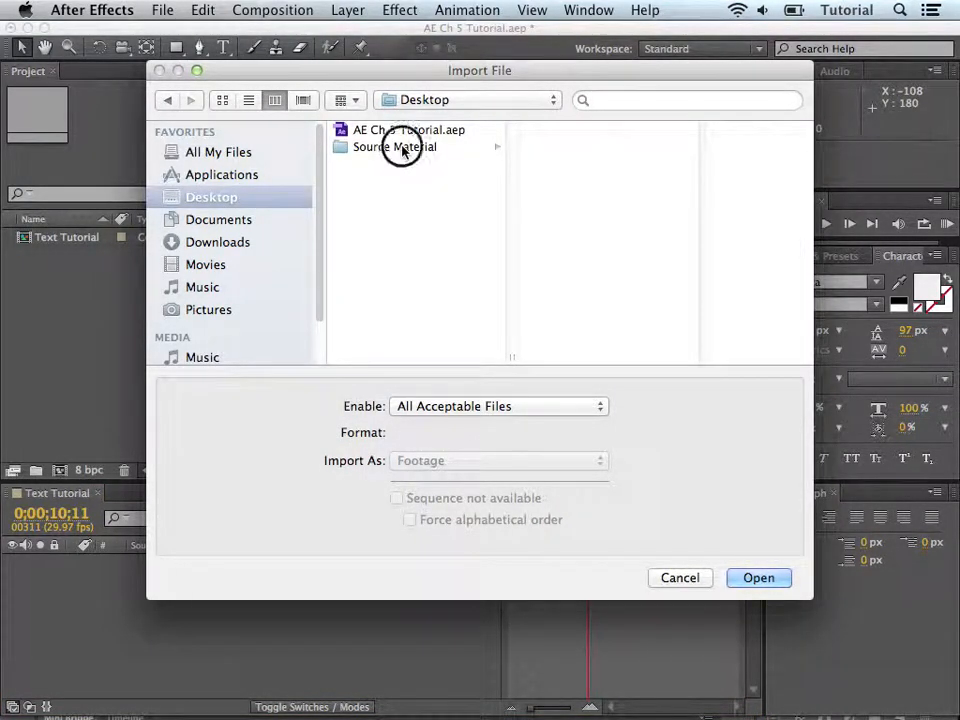
pyautogui.click(566, 183)
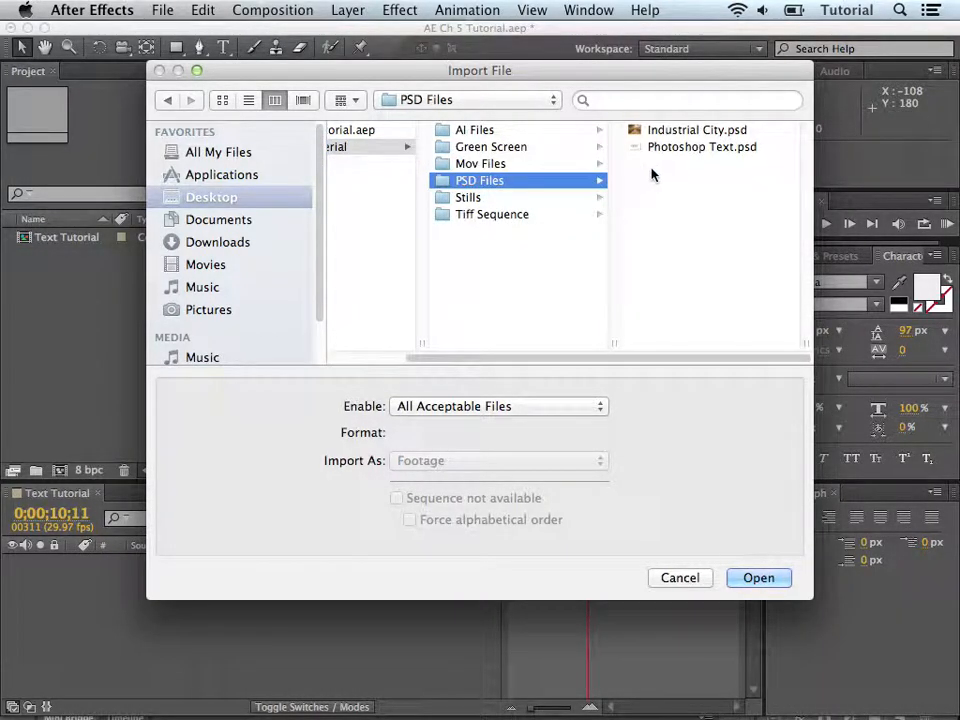
pyautogui.click(666, 149)
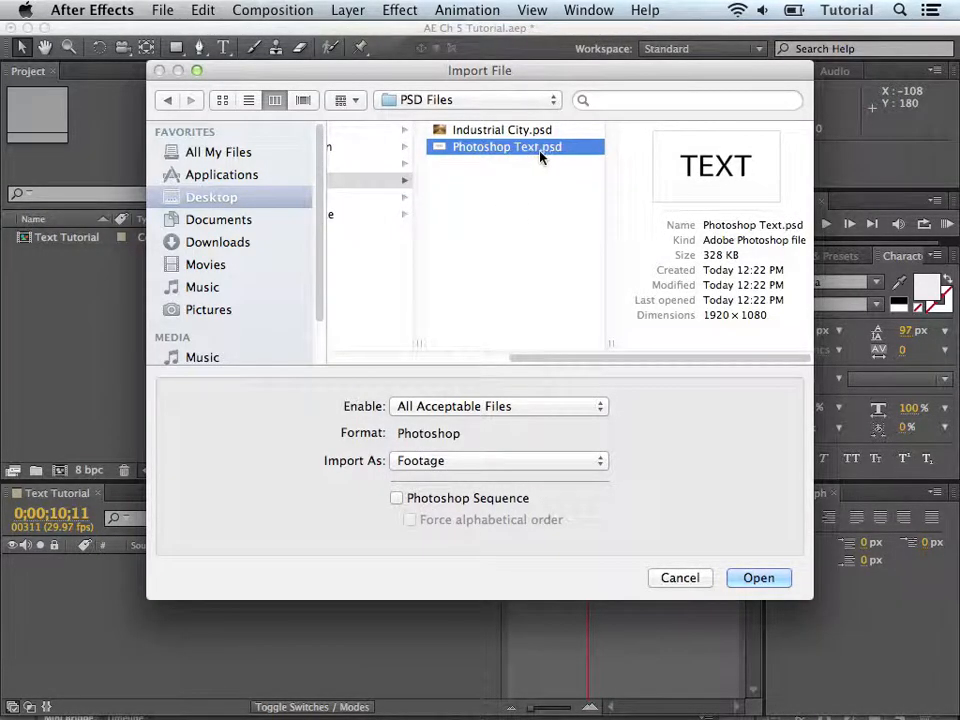
pyautogui.click(752, 578)
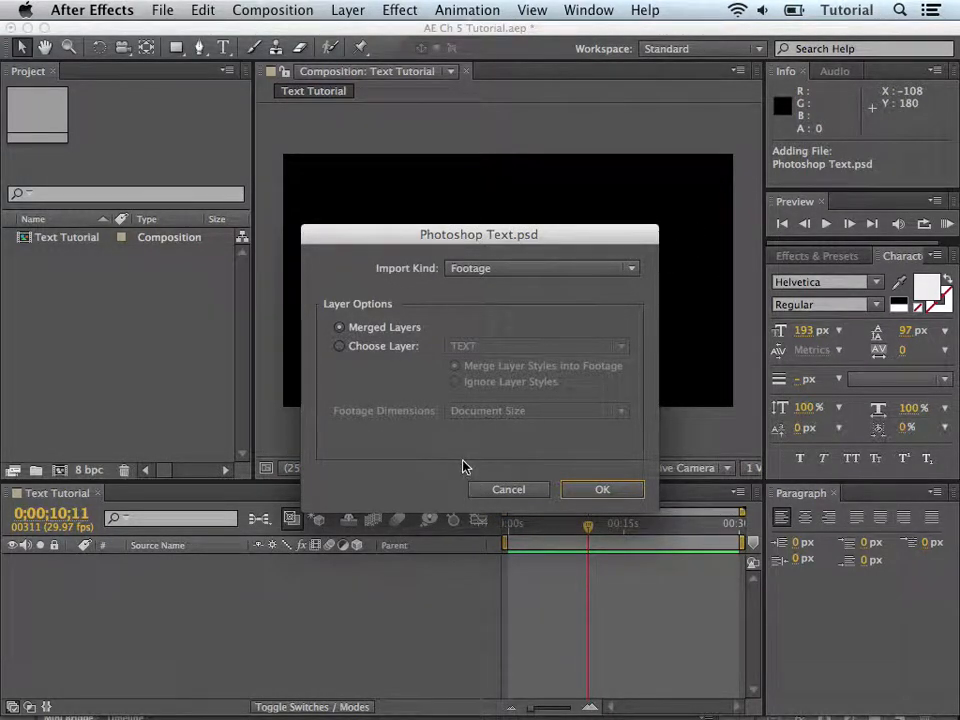
# Import the Photoshop file as Composition - Retain Layer Sizes with Editable Layer Styles
pyautogui.click(484, 277)
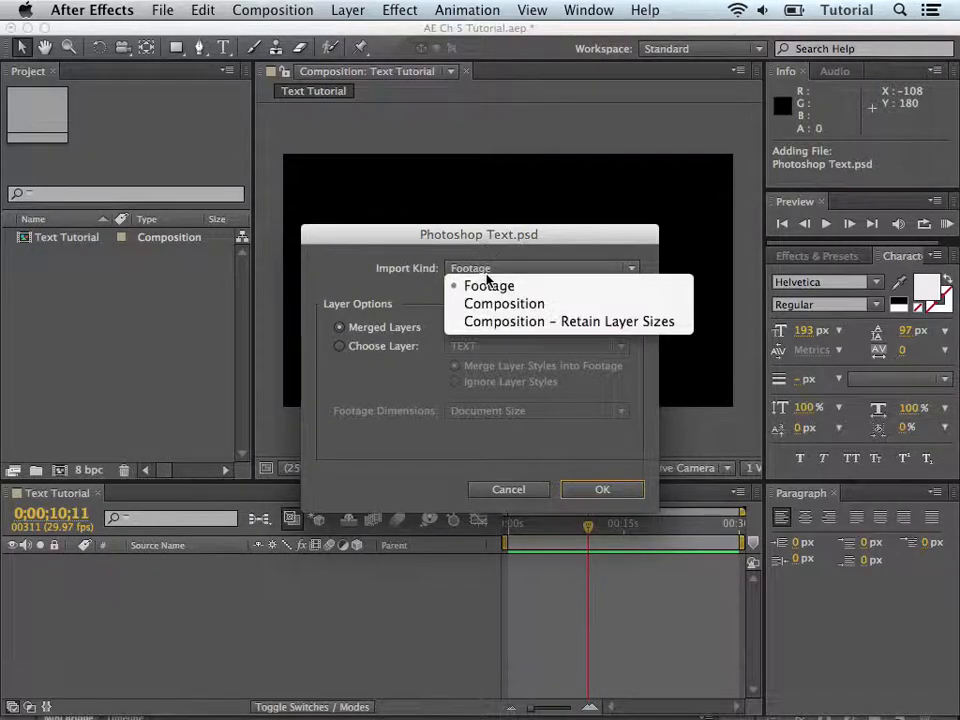
pyautogui.click(524, 328)
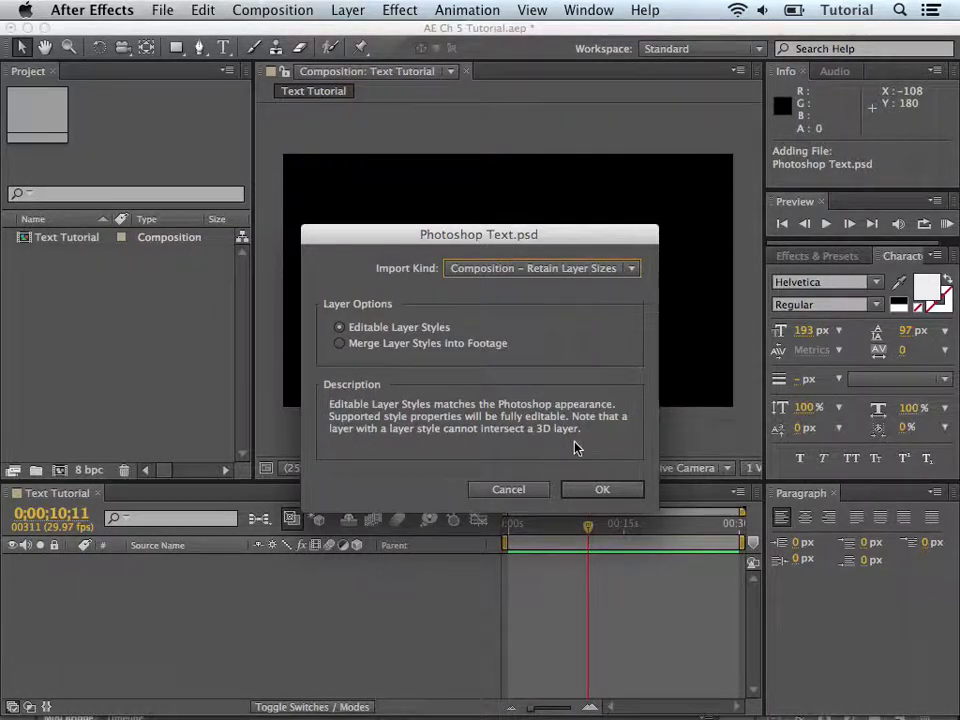
pyautogui.click(339, 343)
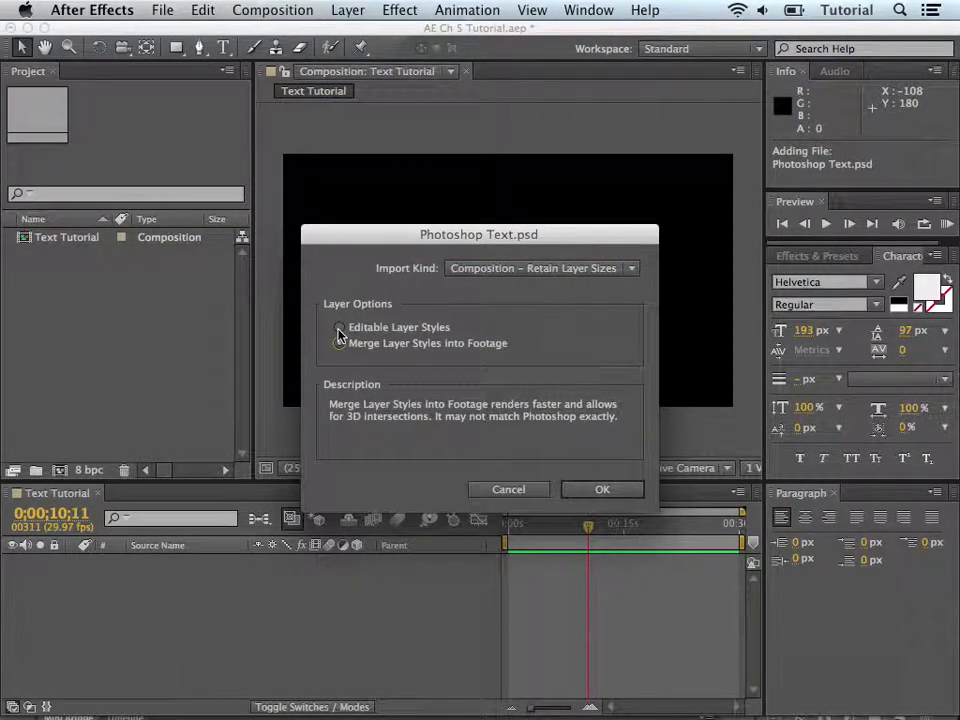
pyautogui.click(339, 327)
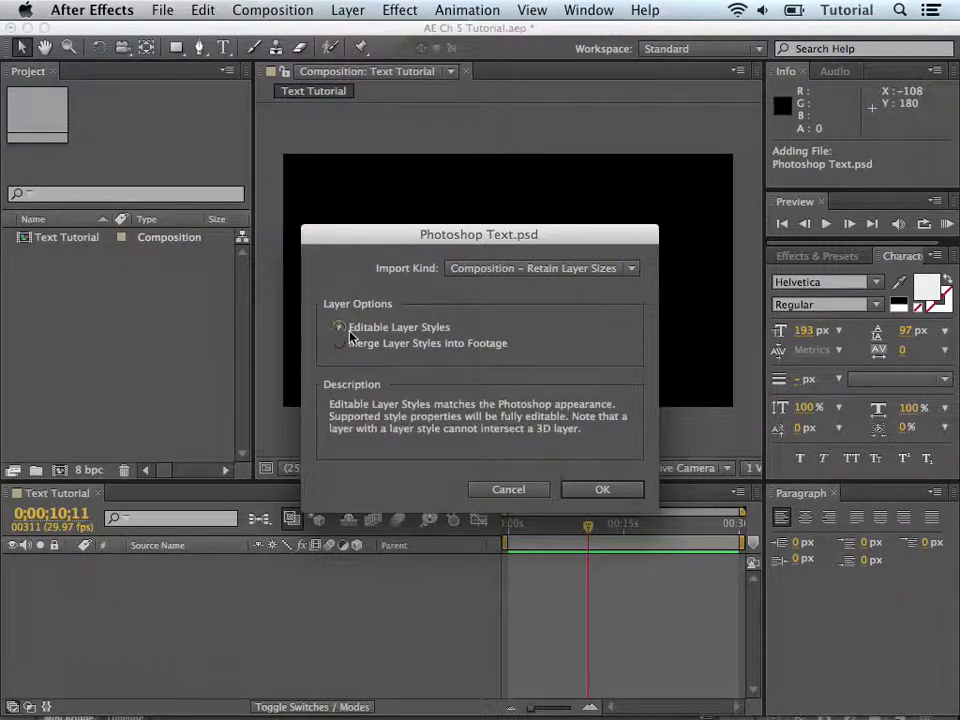
pyautogui.click(611, 490)
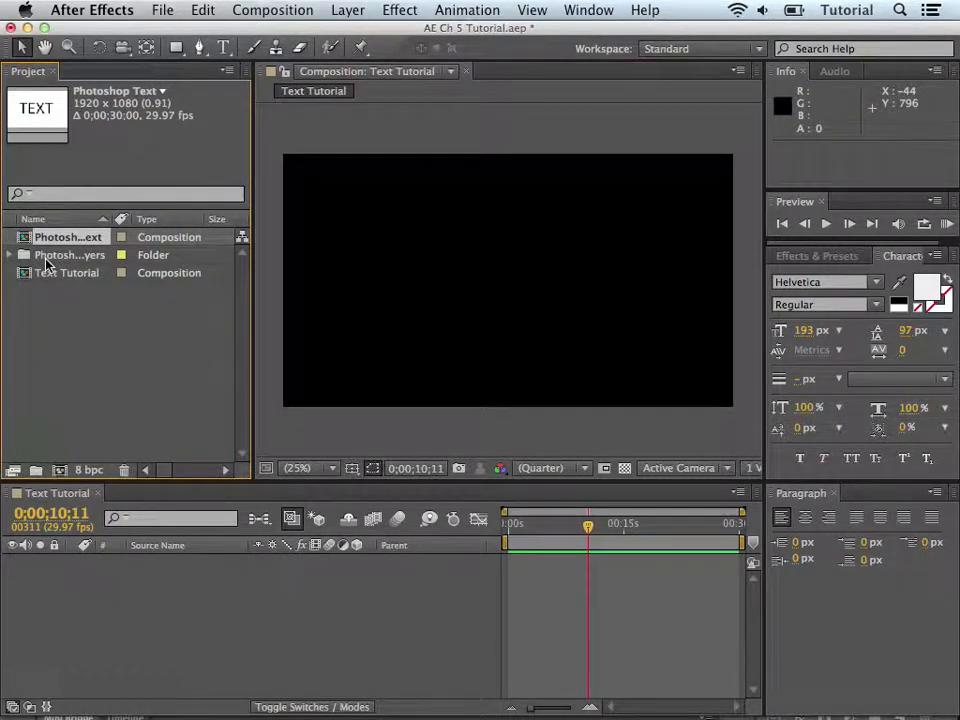
# Add the TEXT layer from the imported Photoshop layers folder to the Text Tutorial composition and show the transparency grid
pyautogui.click(9, 255)
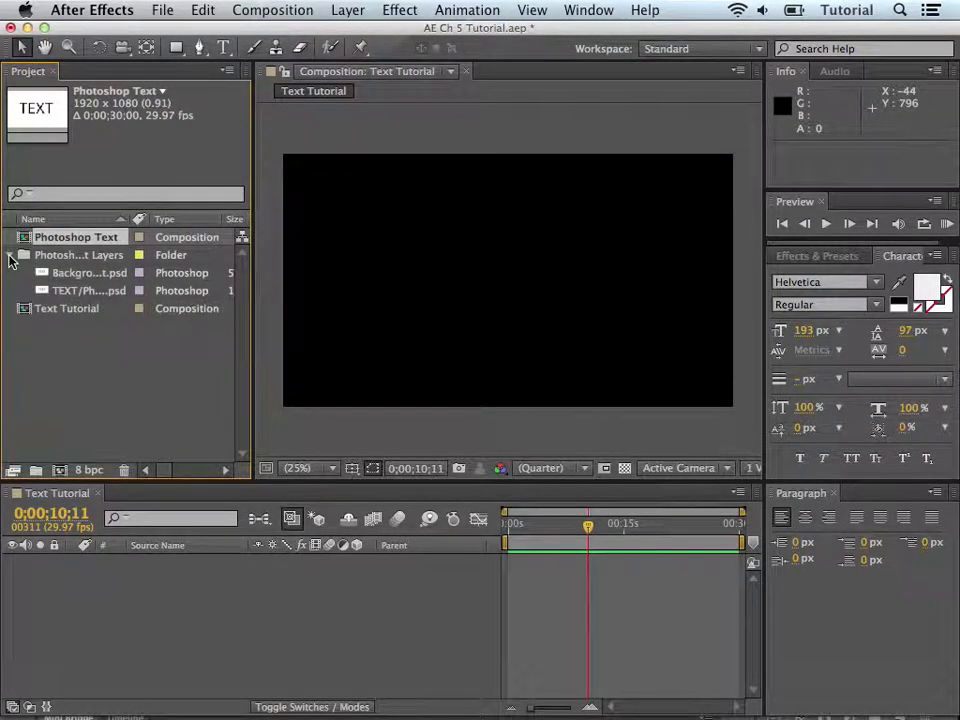
pyautogui.click(81, 276)
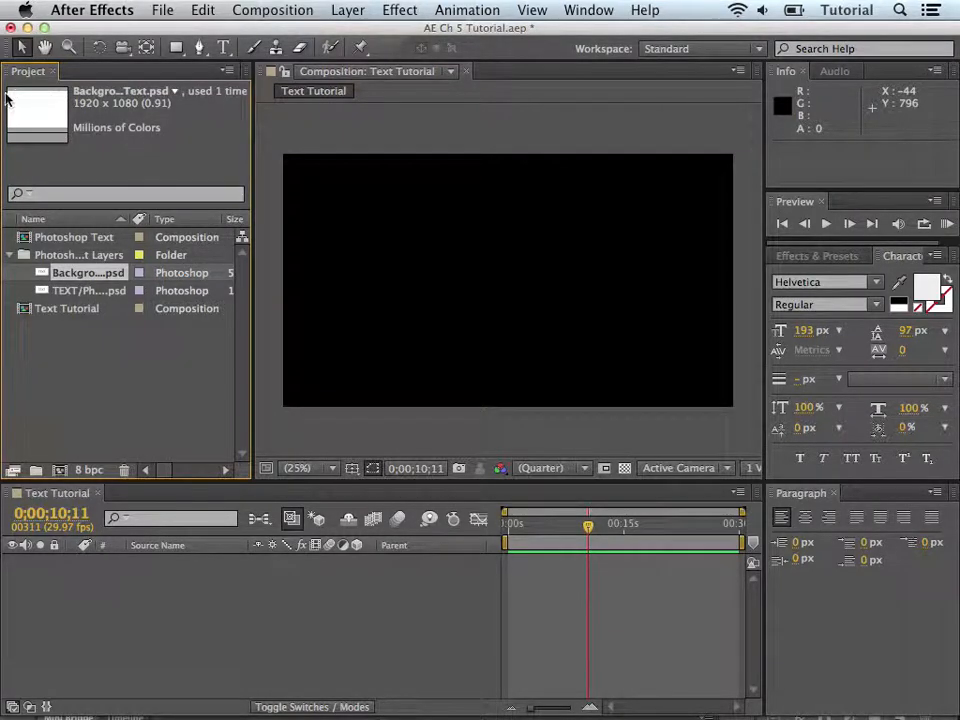
pyautogui.click(70, 290)
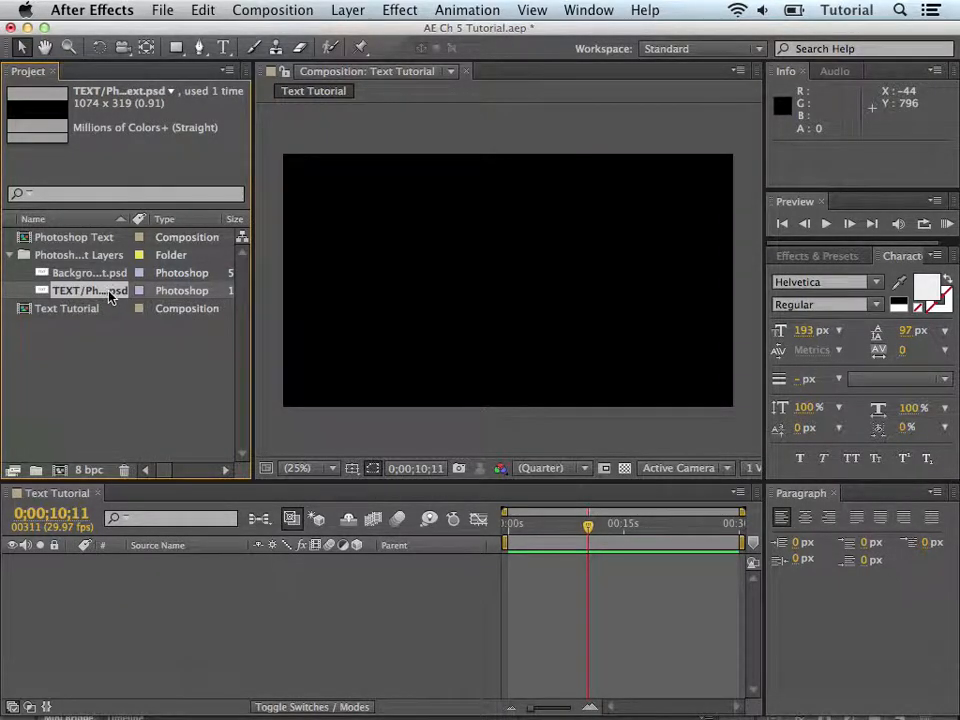
pyautogui.moveTo(64, 290); pyautogui.dragTo(161, 596)
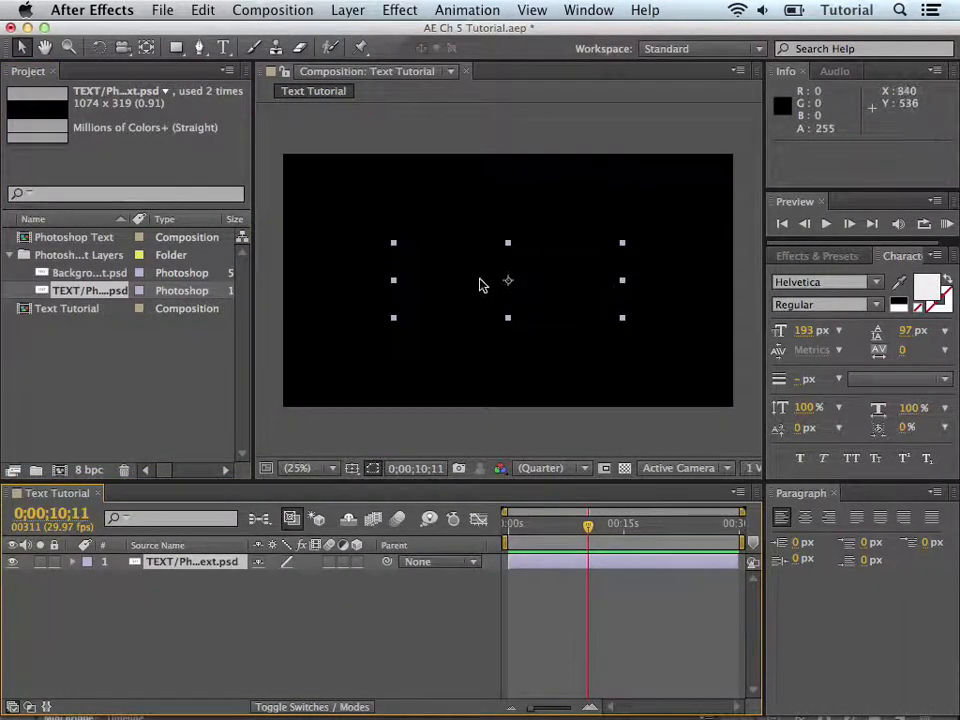
pyautogui.click(625, 468)
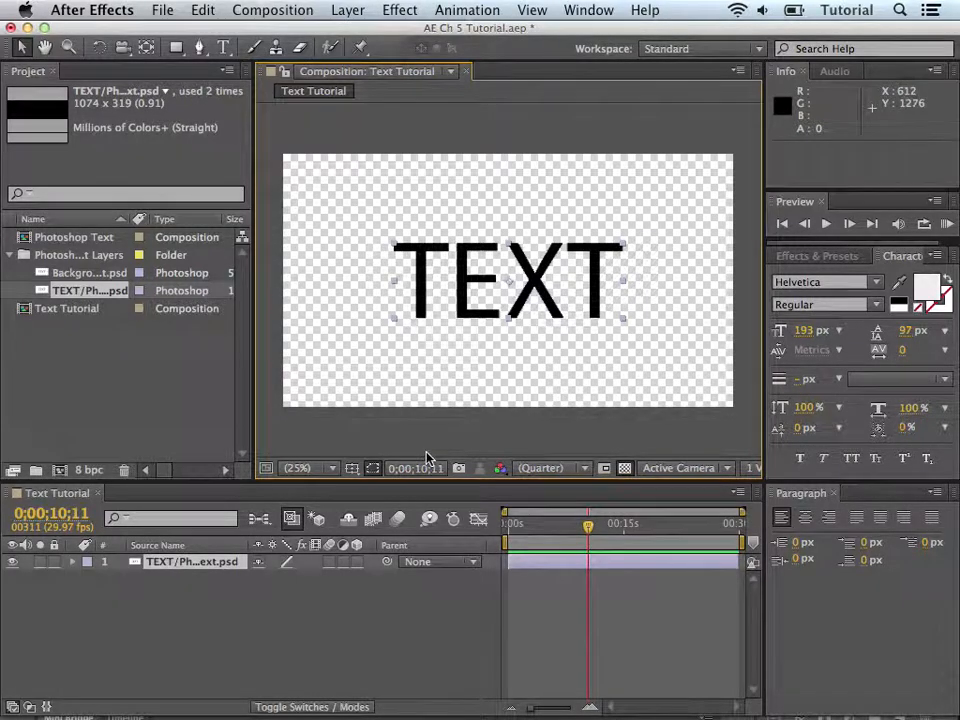
# Expand the text layer's Transform properties, set its position to 925, 540 and enlarge its scale to 330%
pyautogui.click(72, 563)
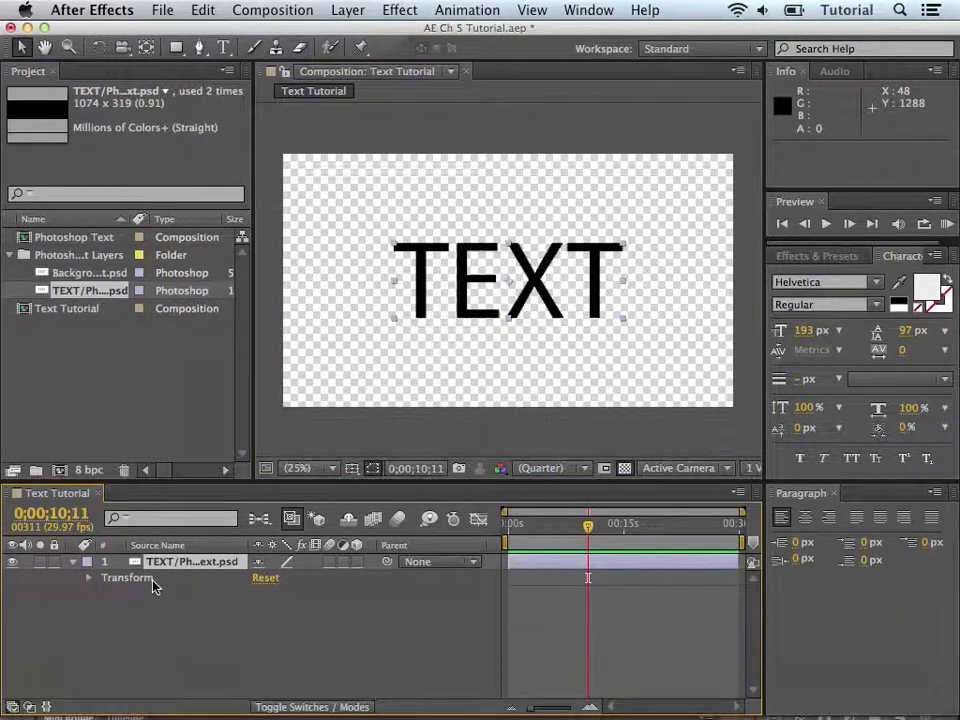
pyautogui.click(88, 578)
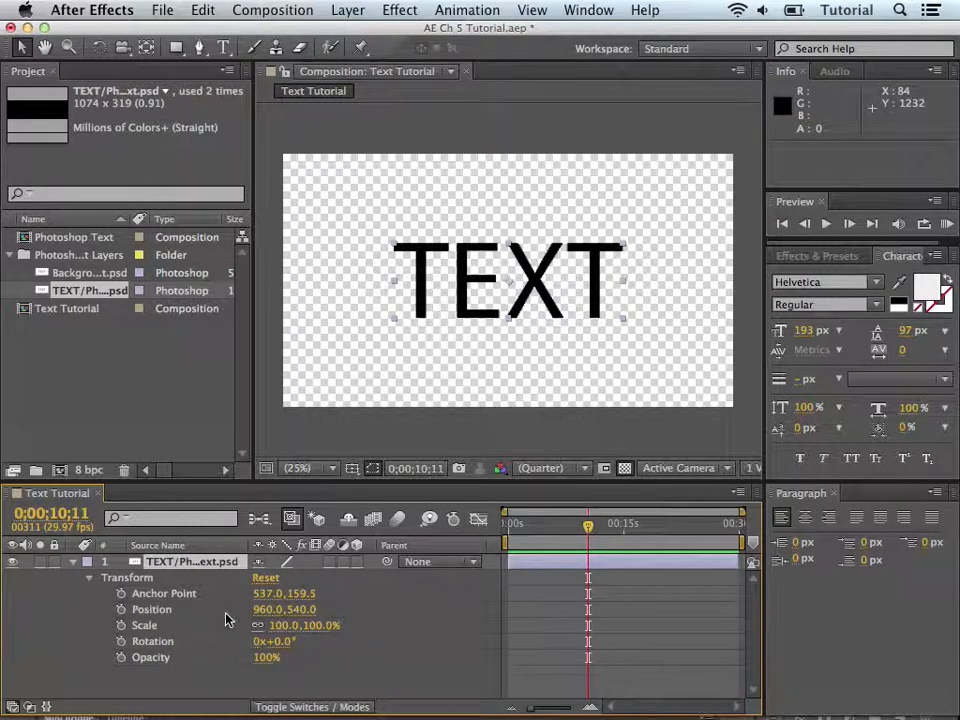
pyautogui.moveTo(265, 618); pyautogui.dragTo(348, 654)
pyautogui.hotkey('ctrl', 'z')
pyautogui.moveTo(282, 627); pyautogui.dragTo(589, 662)
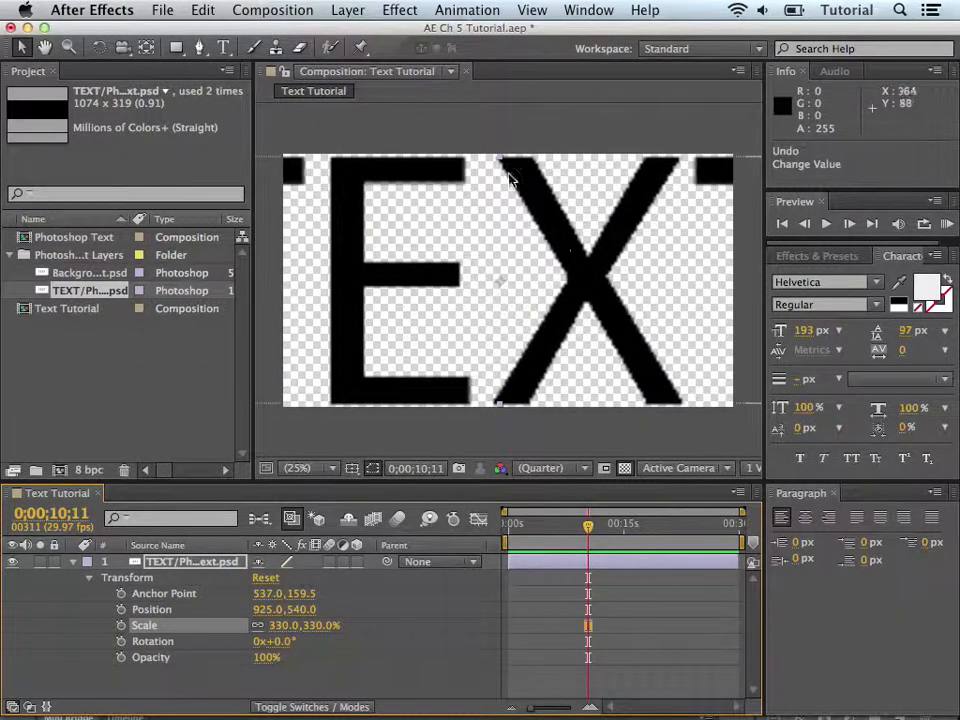
# Set the composition preview resolution to Full and enlarge the text layer's scale to 888%
pyautogui.click(562, 470)
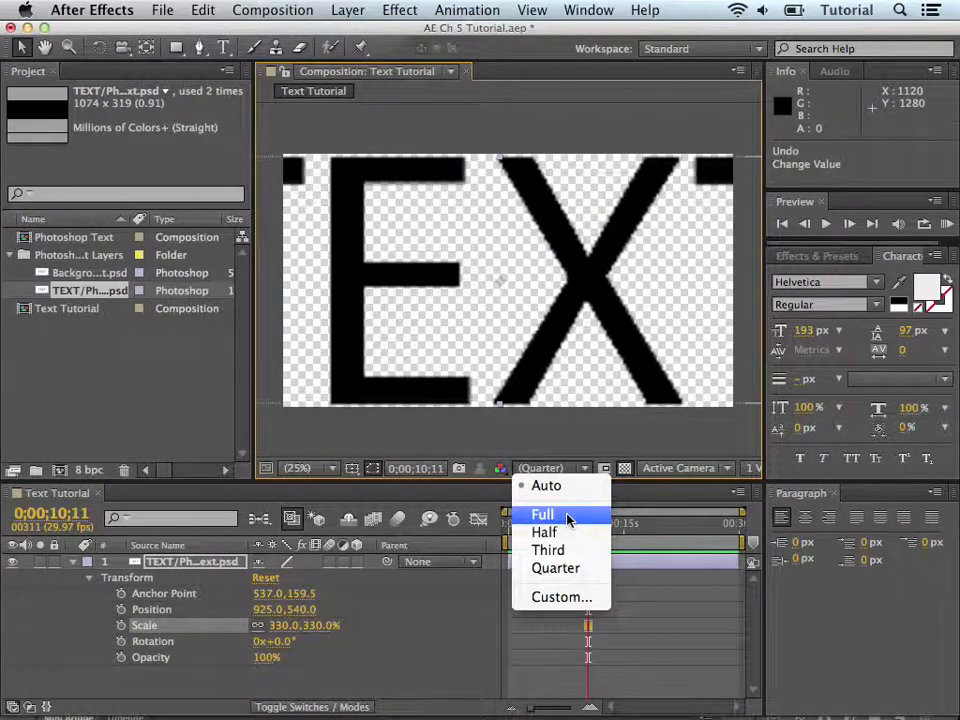
pyautogui.click(567, 515)
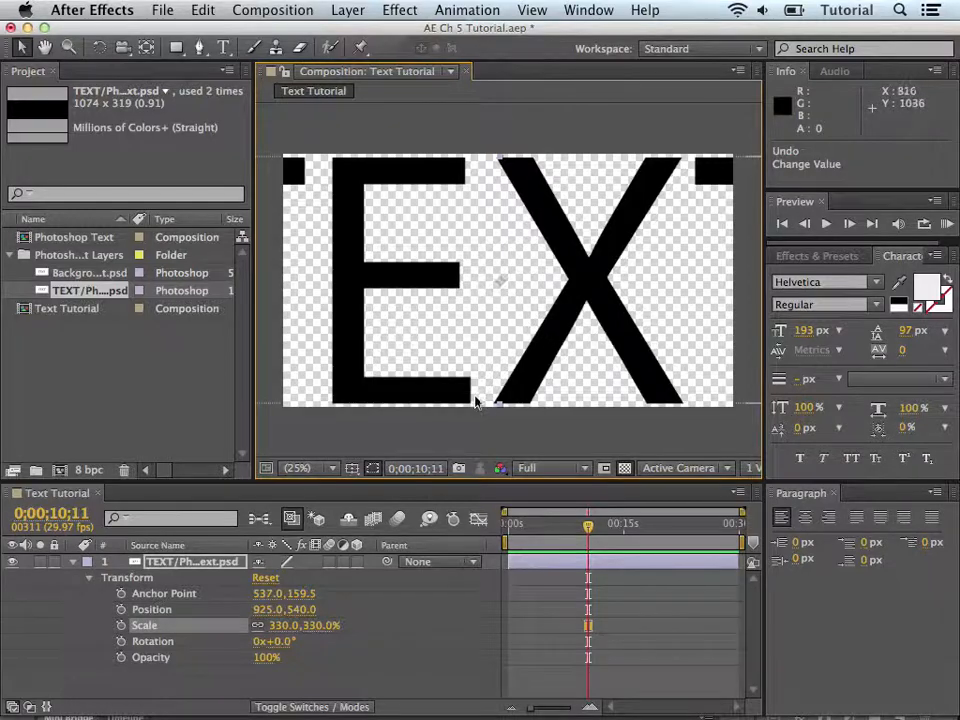
pyautogui.moveTo(285, 626); pyautogui.dragTo(859, 681)
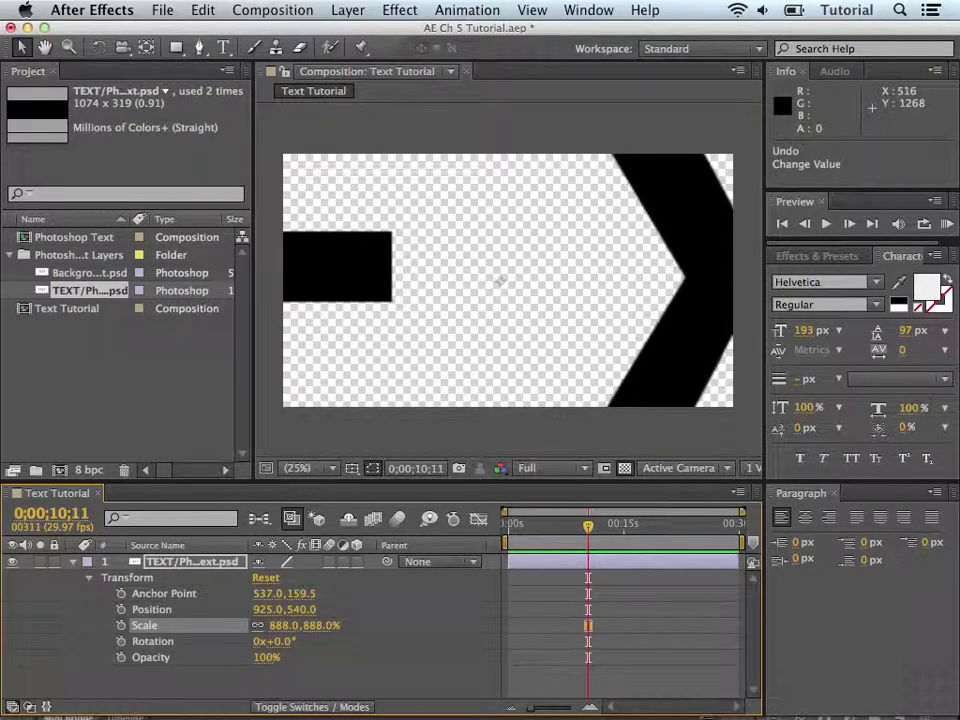
# Switch to Photoshop to view the original text document and return to After Effects
pyautogui.moveTo(435, 675)
pyautogui.click(498, 675)
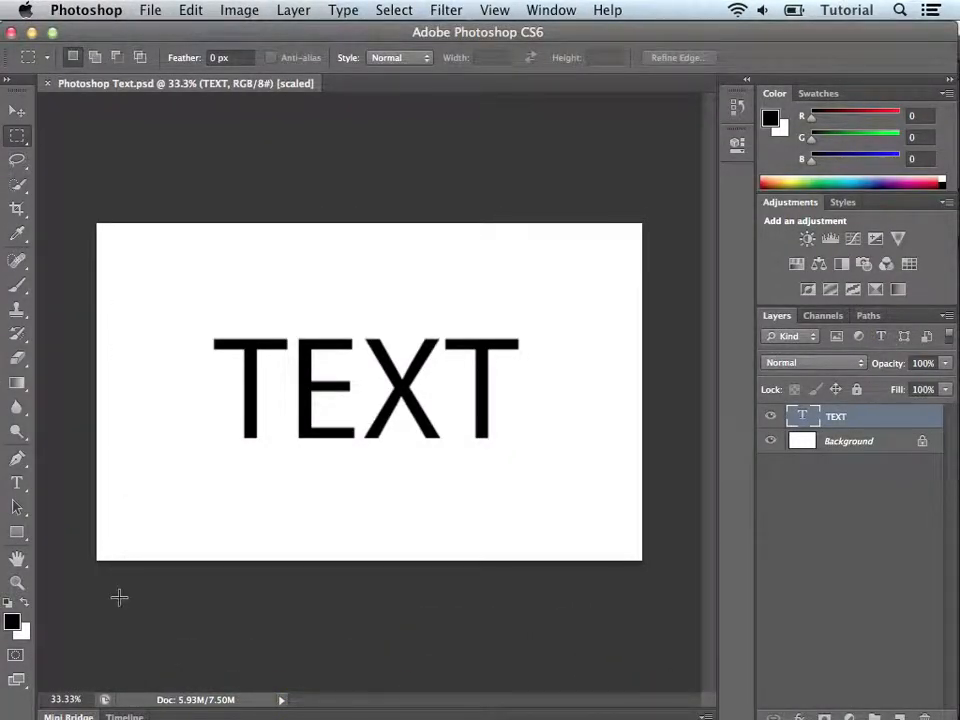
pyautogui.click(373, 677)
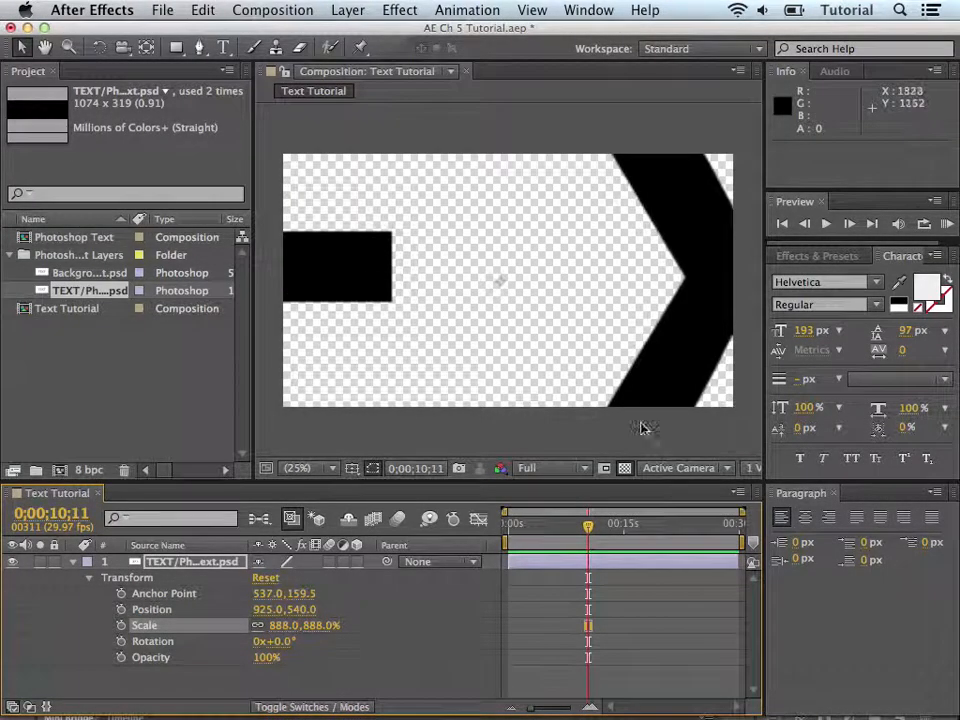
# Set the text layer's scale to 100%
pyautogui.click(285, 626)
pyautogui.write('100')
pyautogui.press('Return')
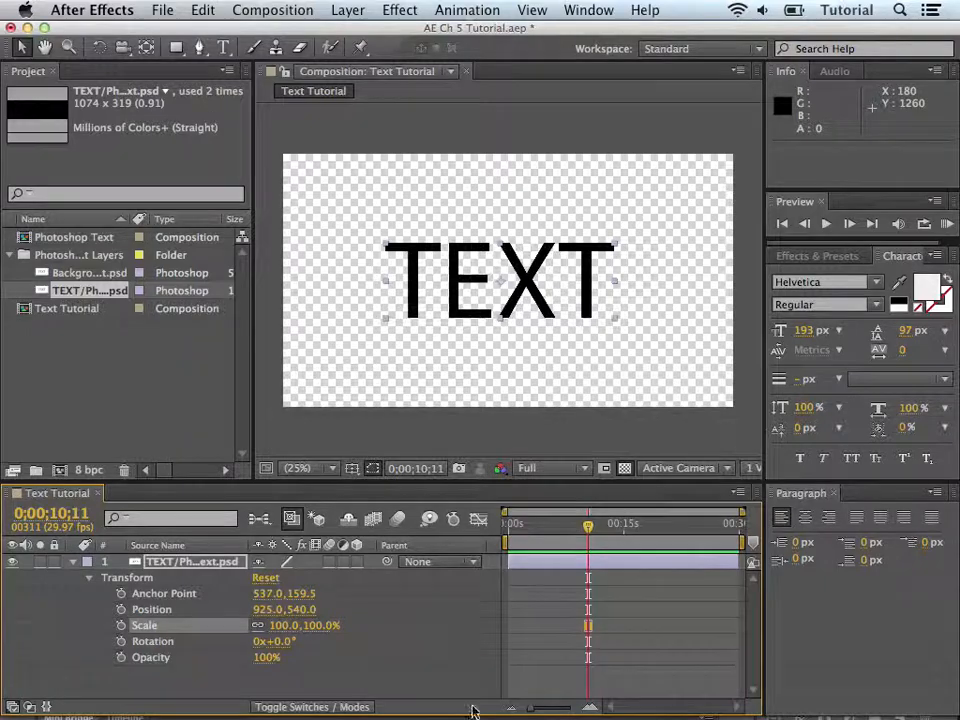
# Check the source text layer in Photoshop once more and switch back to After Effects
pyautogui.click(495, 671)
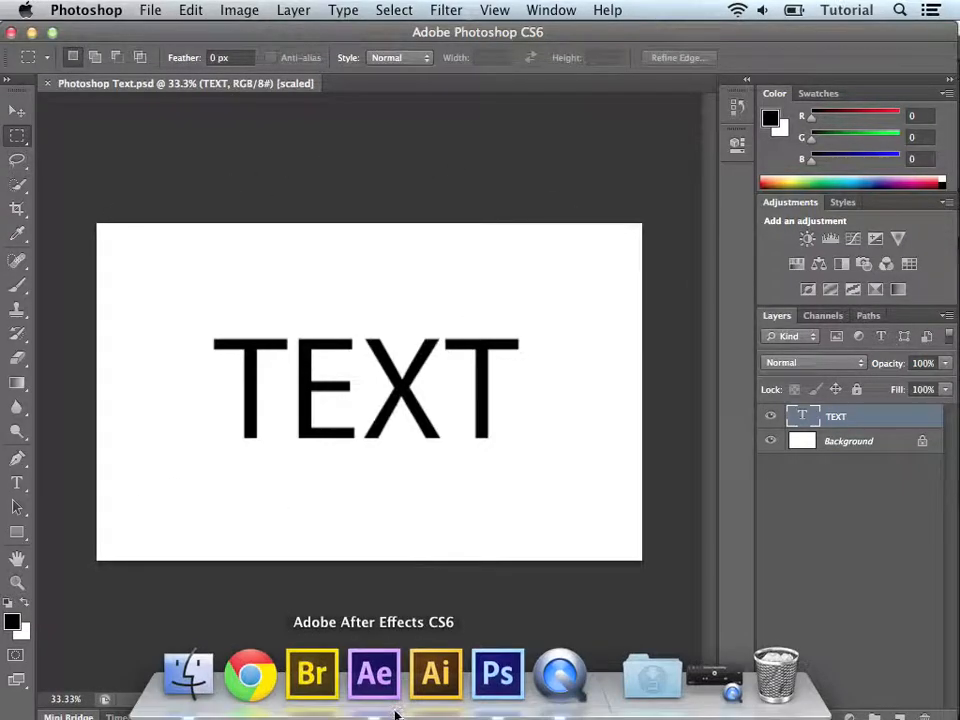
pyautogui.click(373, 672)
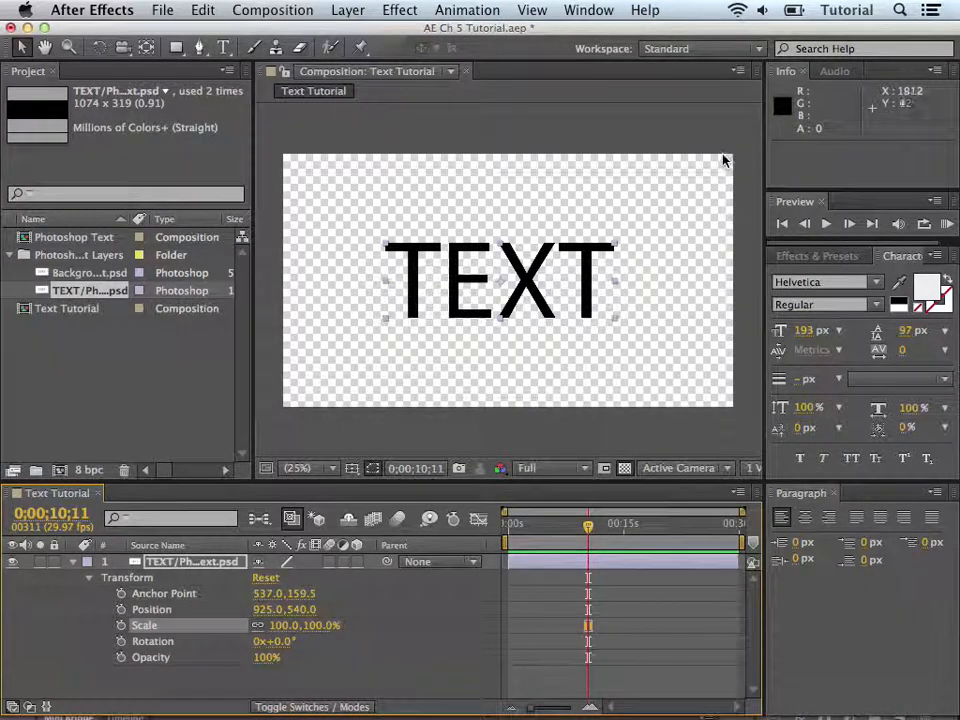